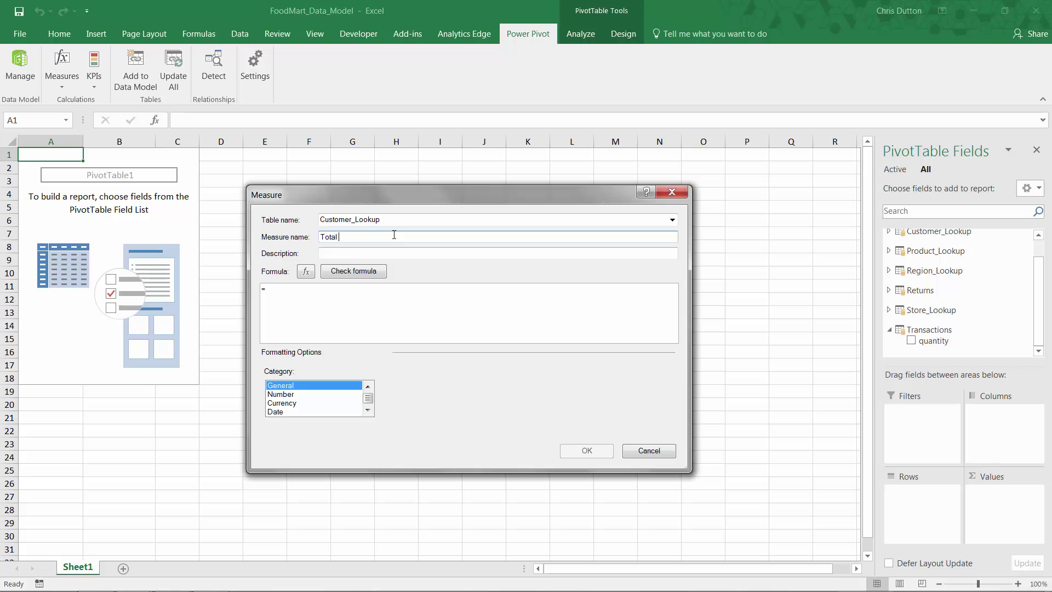
# Name the new measure Total Quantity and assign it to the Transactions table
pyautogui.write('antity')
pyautogui.click(672, 220)
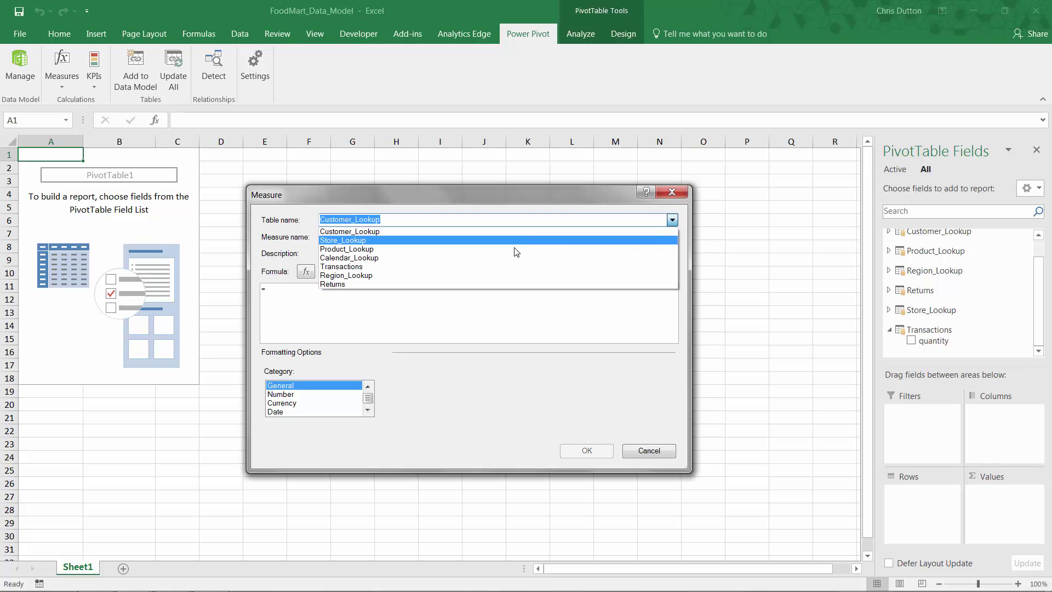
pyautogui.click(359, 268)
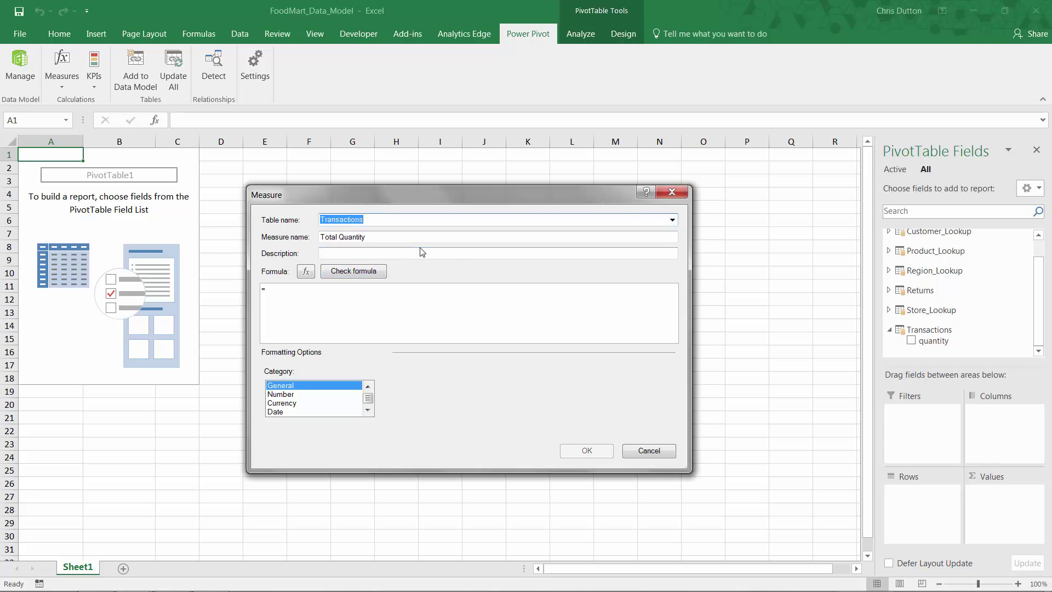
pyautogui.click(671, 219)
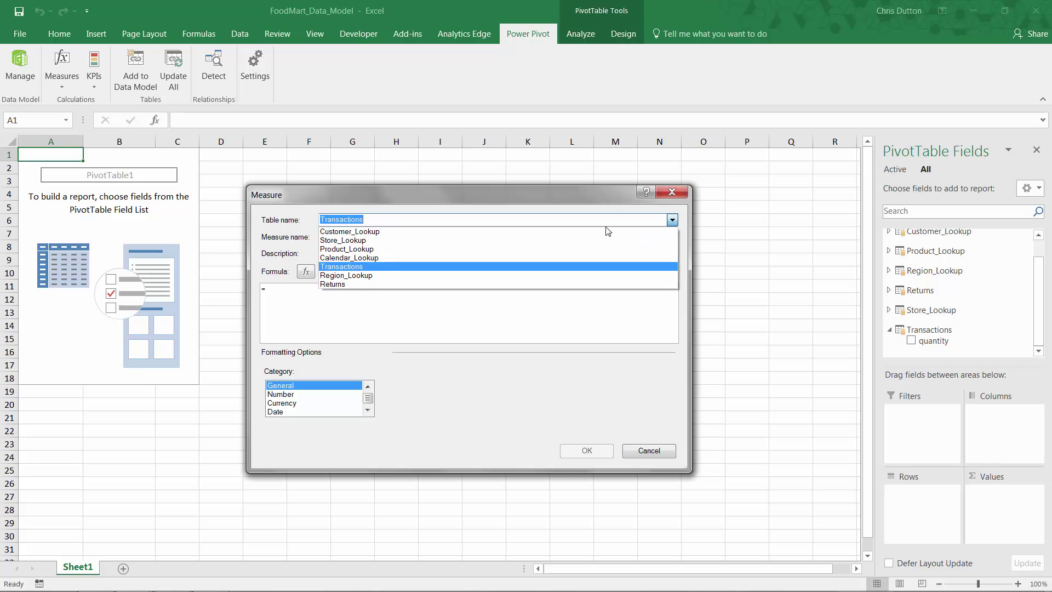
pyautogui.click(672, 221)
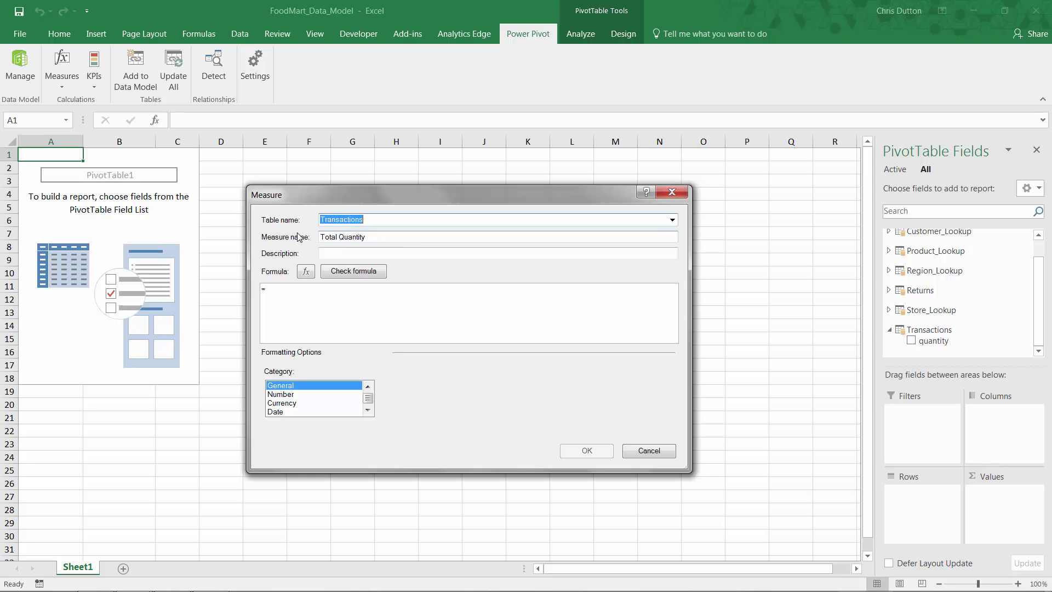
# Describe the measure as "Sum of quantity field from Transactions table"
pyautogui.click(354, 252)
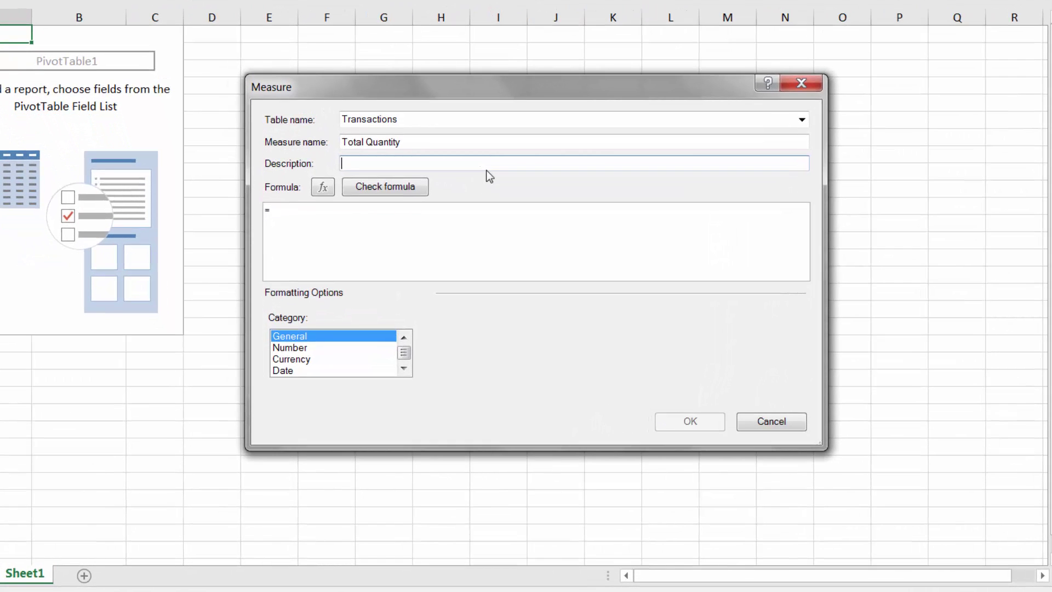
pyautogui.write('Sum of quantity field from Tr')
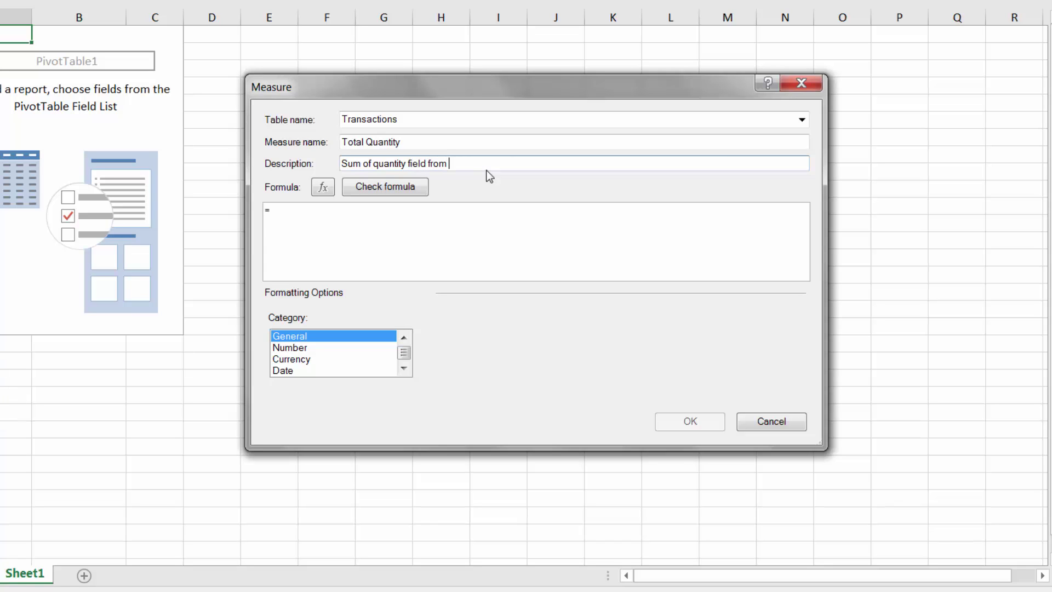
pyautogui.write('ansactions table')
# Enter the measure formula =SUM(Transactions[quantity]) and enlarge the formula text
pyautogui.click(296, 217)
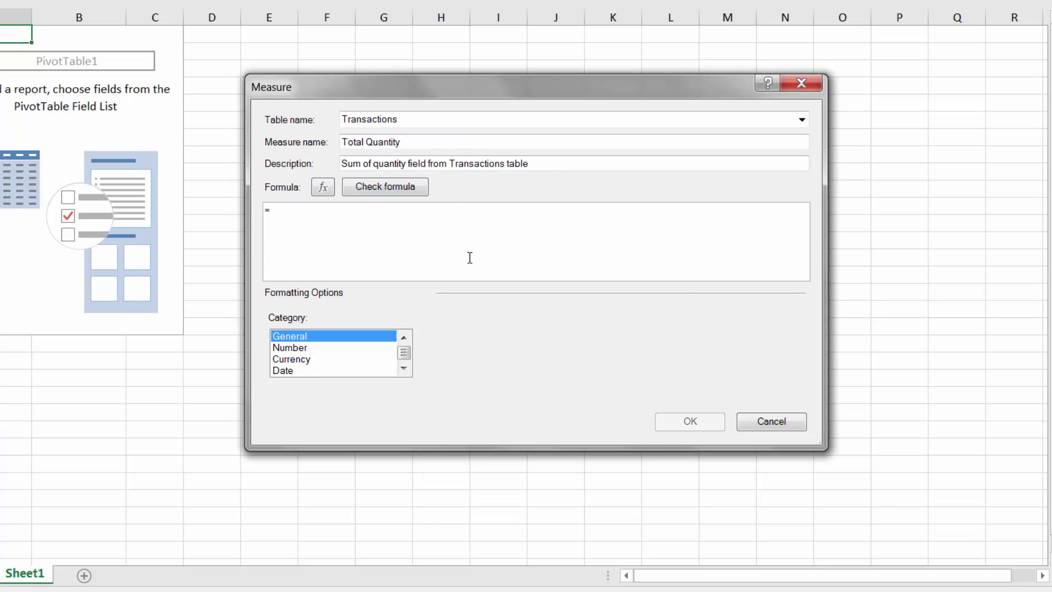
pyautogui.write('S')
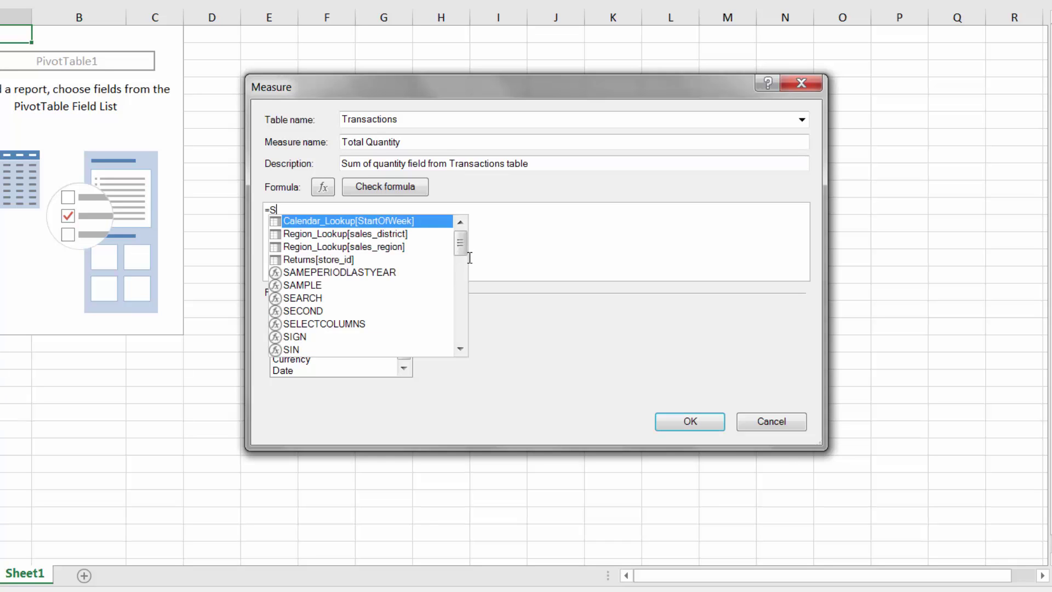
pyautogui.write('UM')
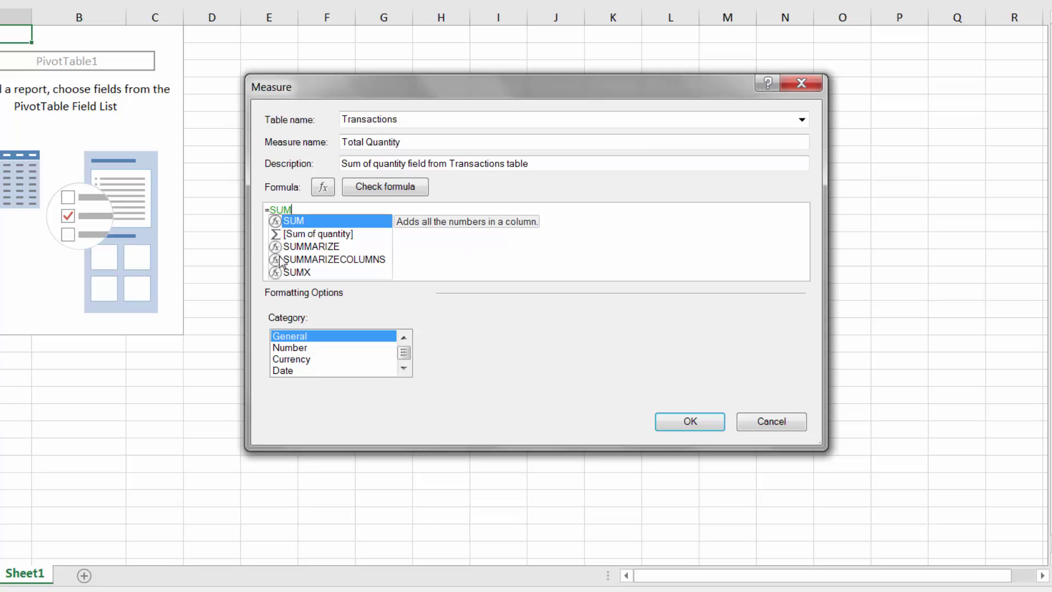
pyautogui.doubleClick(339, 219)
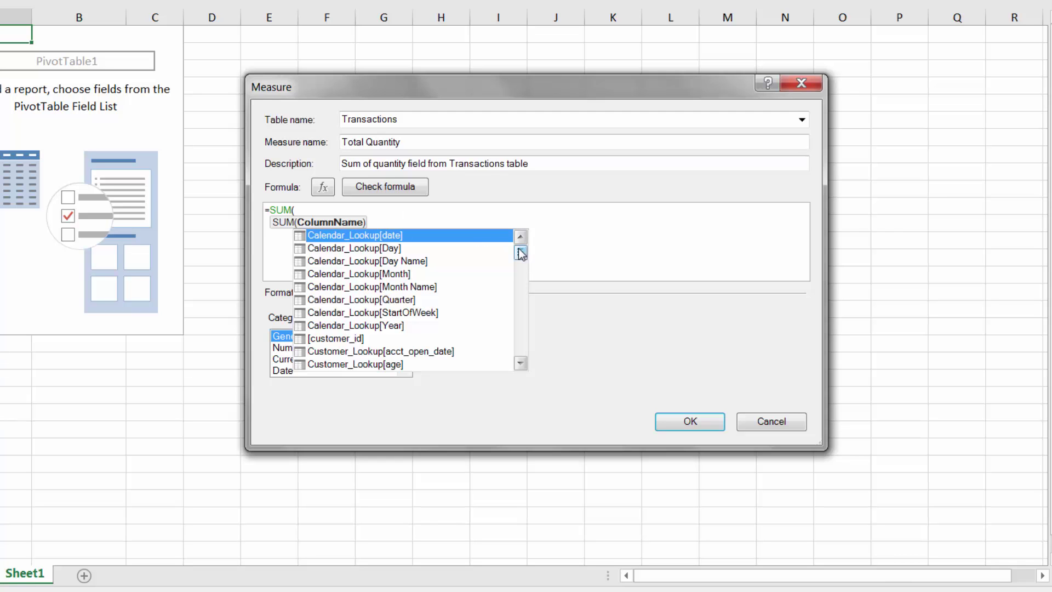
pyautogui.moveTo(521, 252)
pyautogui.mouseDown()
pyautogui.moveTo(507, 338)
pyautogui.moveTo(524, 240)
pyautogui.mouseUp()
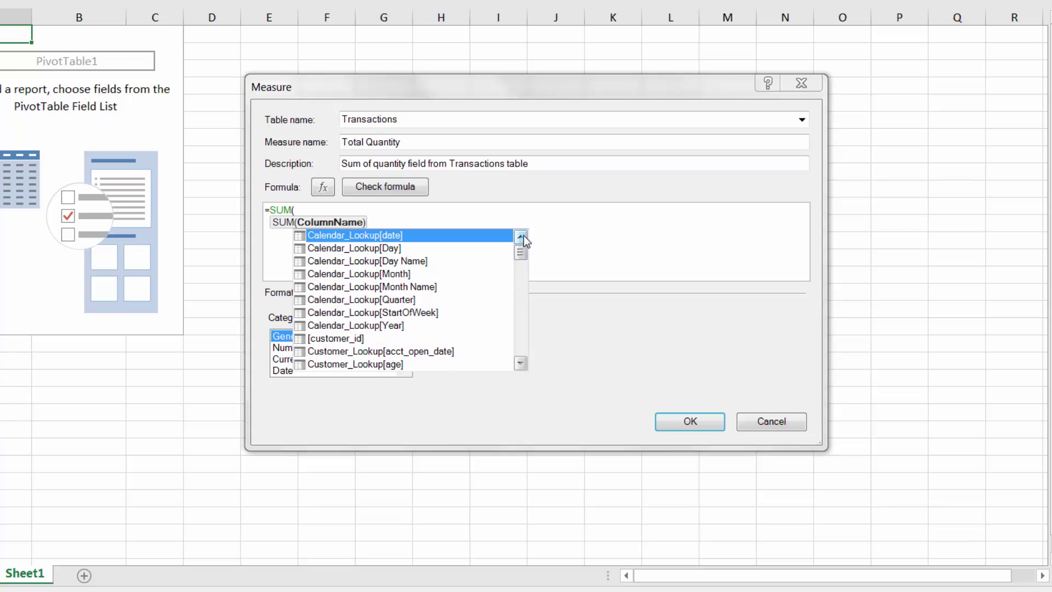
pyautogui.click(332, 208)
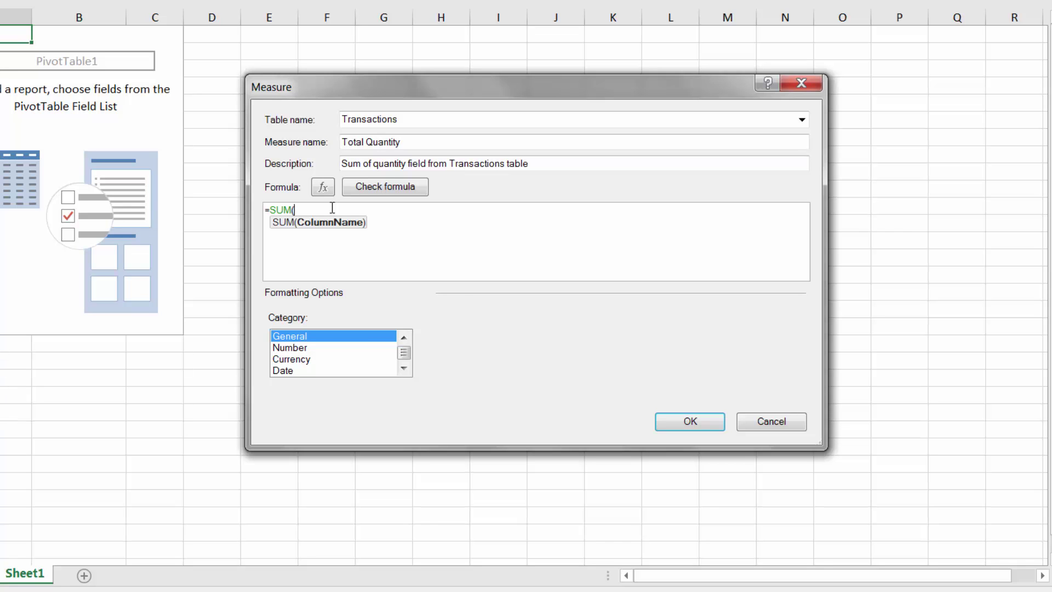
pyautogui.write('tra')
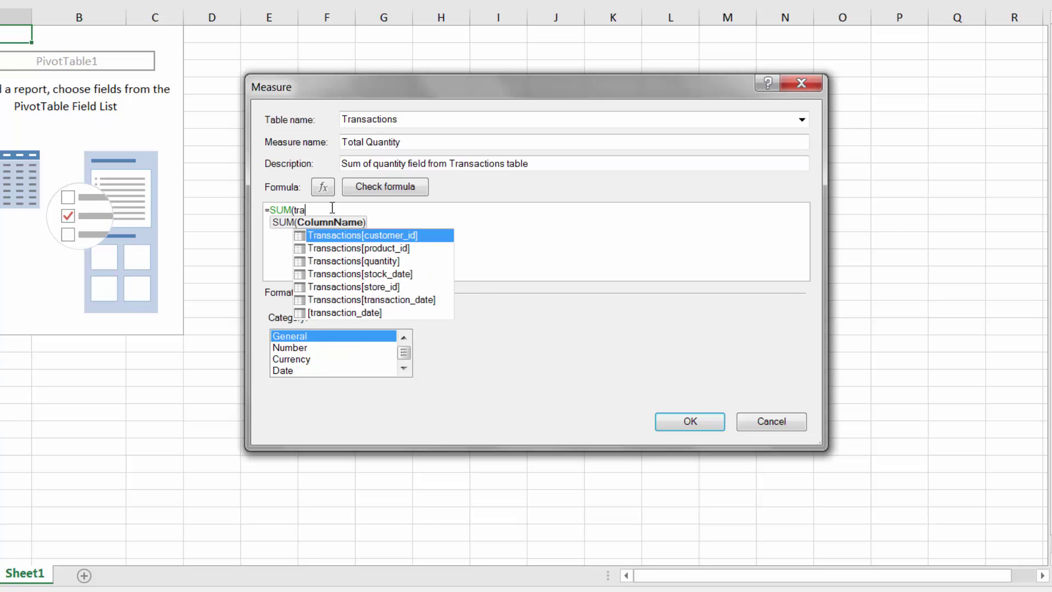
pyautogui.write('nsa')
pyautogui.click(360, 262)
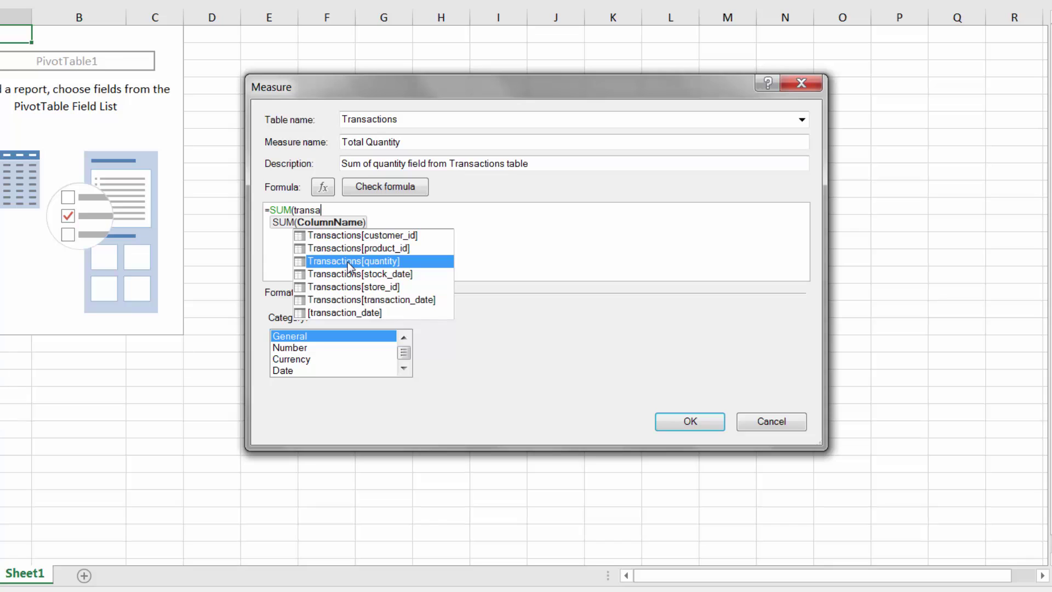
pyautogui.doubleClick(349, 264)
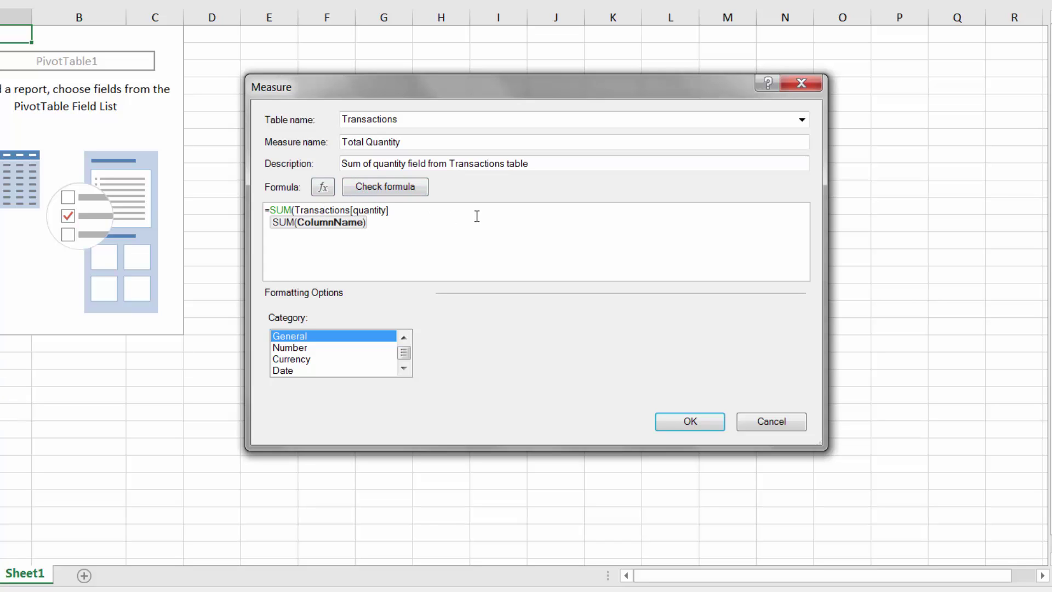
pyautogui.write(')')
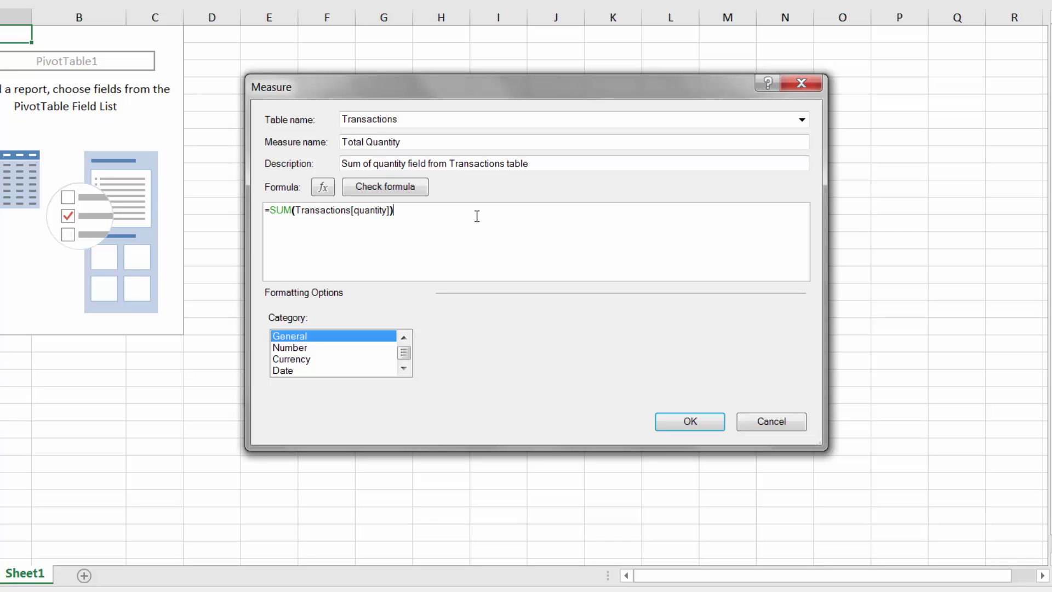
pyautogui.keyDown('ctrl'); pyautogui.scroll(5, 476, 215); pyautogui.keyUp('ctrl')
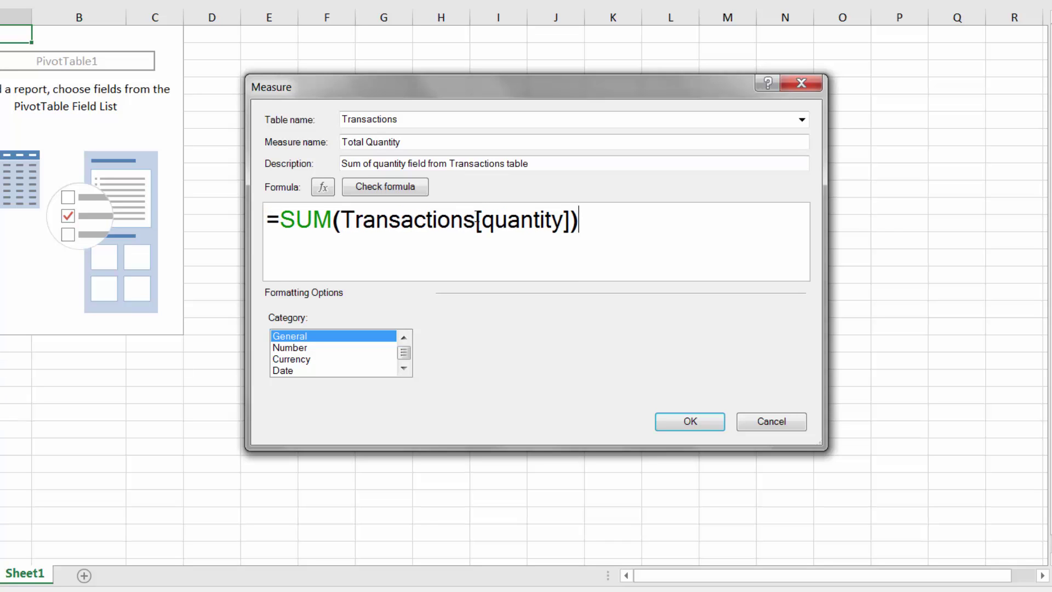
pyautogui.keyDown('ctrl'); pyautogui.scroll(4, 481, 216); pyautogui.keyUp('ctrl')
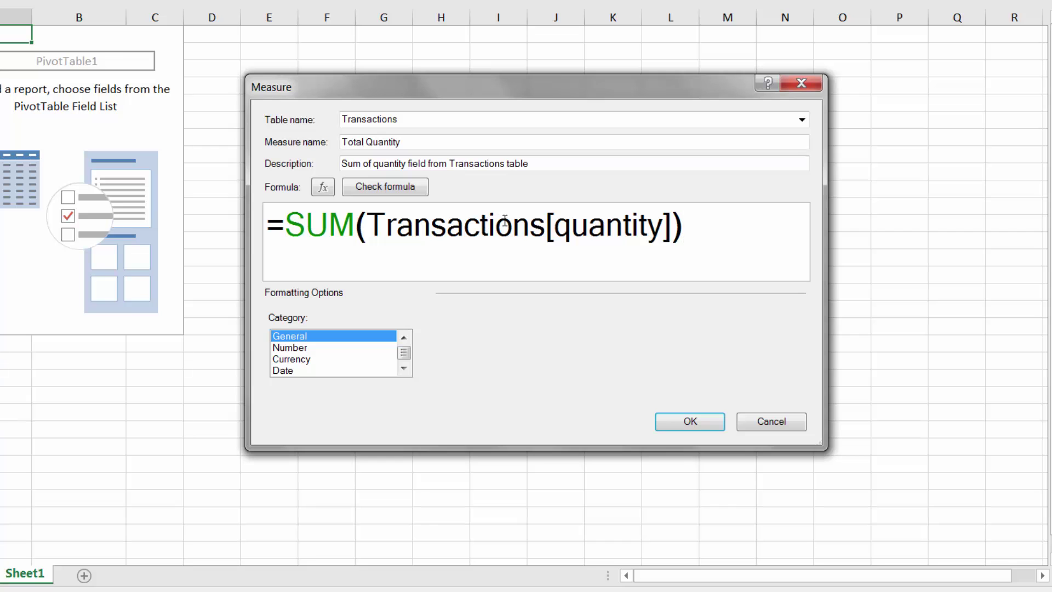
# Examine the Date & Time functions available for measure formulas without inserting one
pyautogui.click(324, 187)
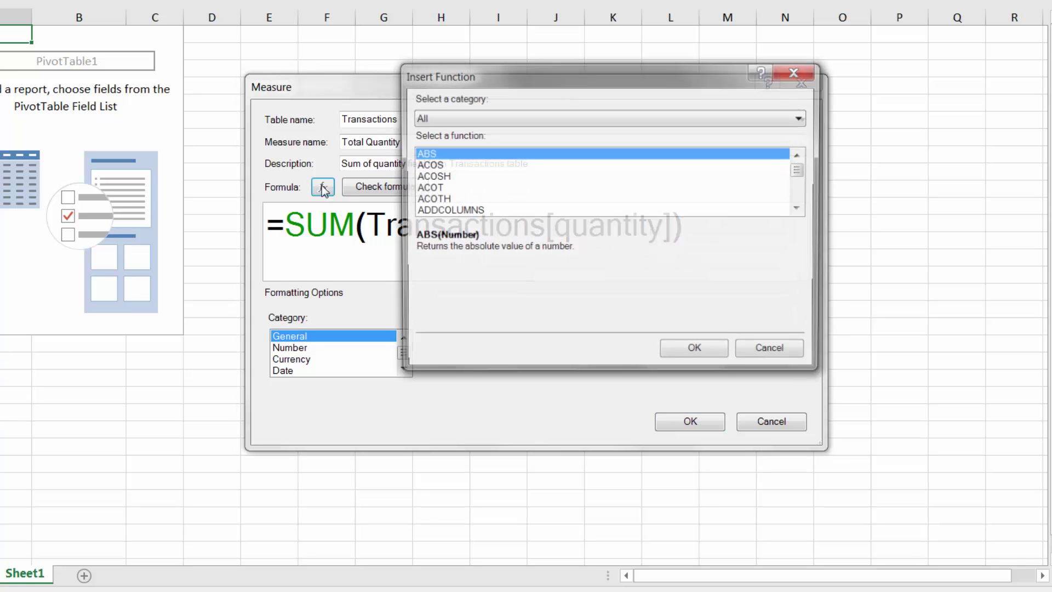
pyautogui.click(443, 120)
pyautogui.click(438, 142)
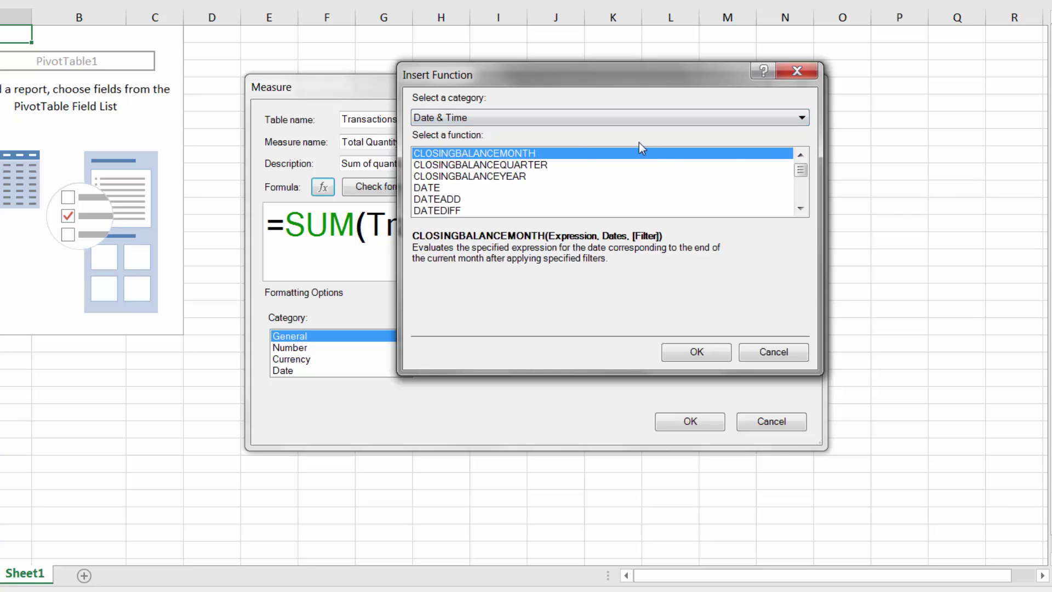
pyautogui.moveTo(800, 170)
pyautogui.mouseDown()
pyautogui.moveTo(801, 201)
pyautogui.moveTo(802, 170)
pyautogui.mouseUp()
pyautogui.click(775, 355)
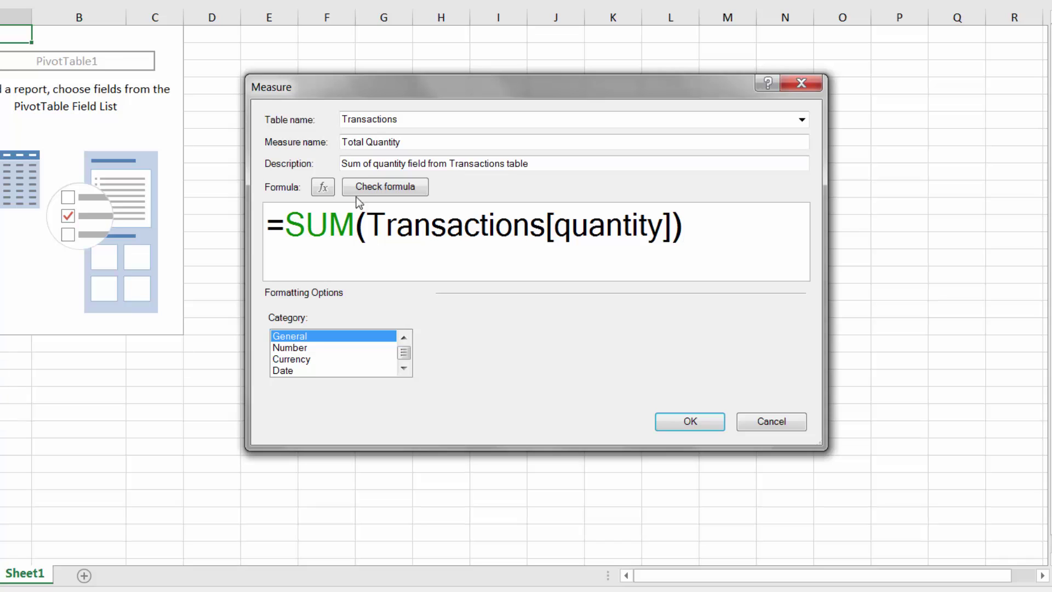
# Check the formula for errors and create the measure with the Number category, Whole Number format and 1000 separator
pyautogui.click(383, 187)
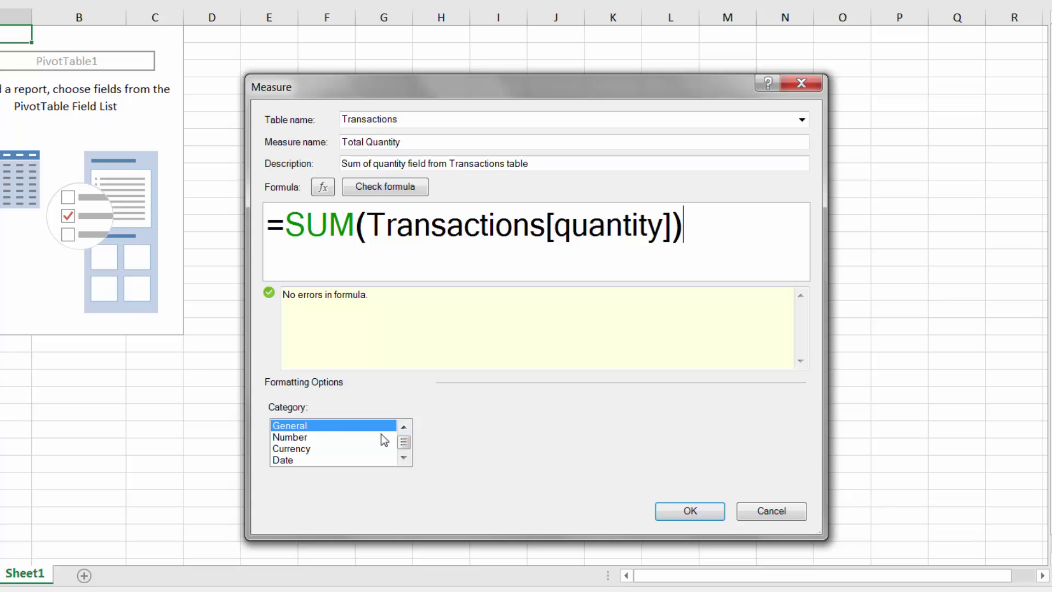
pyautogui.click(291, 438)
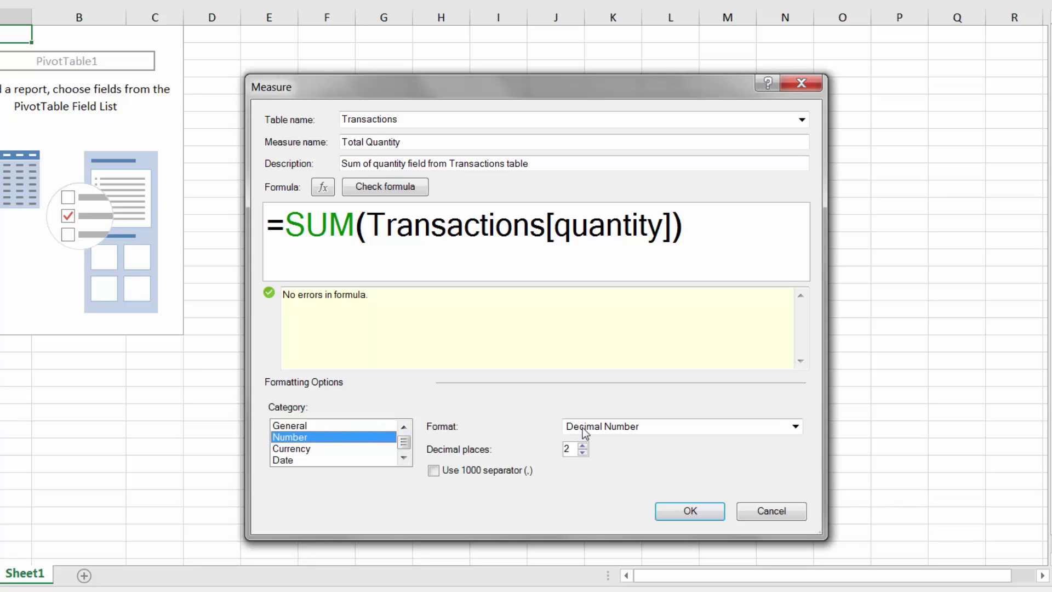
pyautogui.click(794, 426)
pyautogui.click(637, 452)
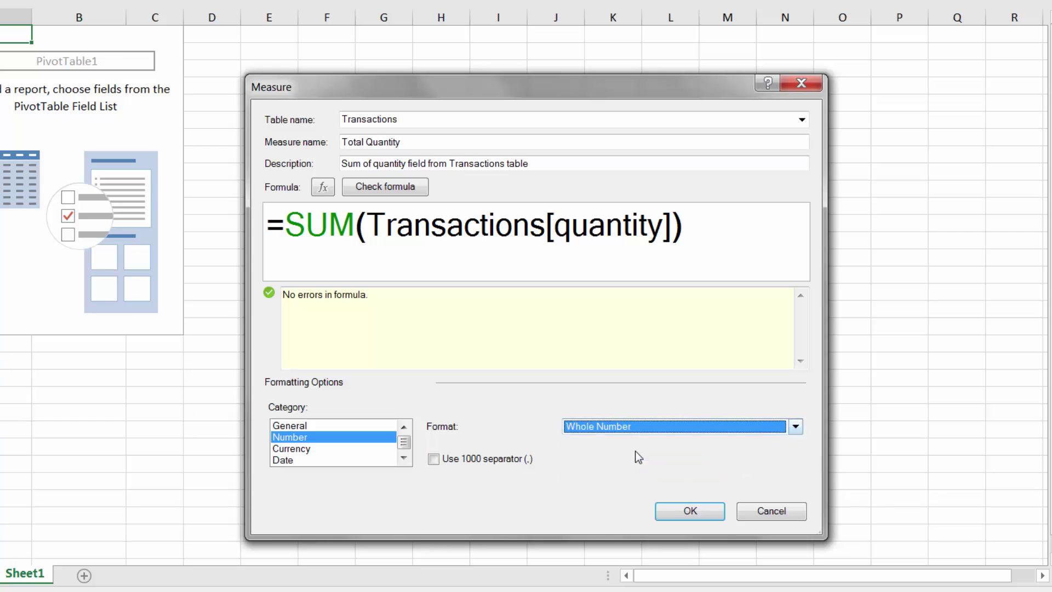
pyautogui.click(434, 460)
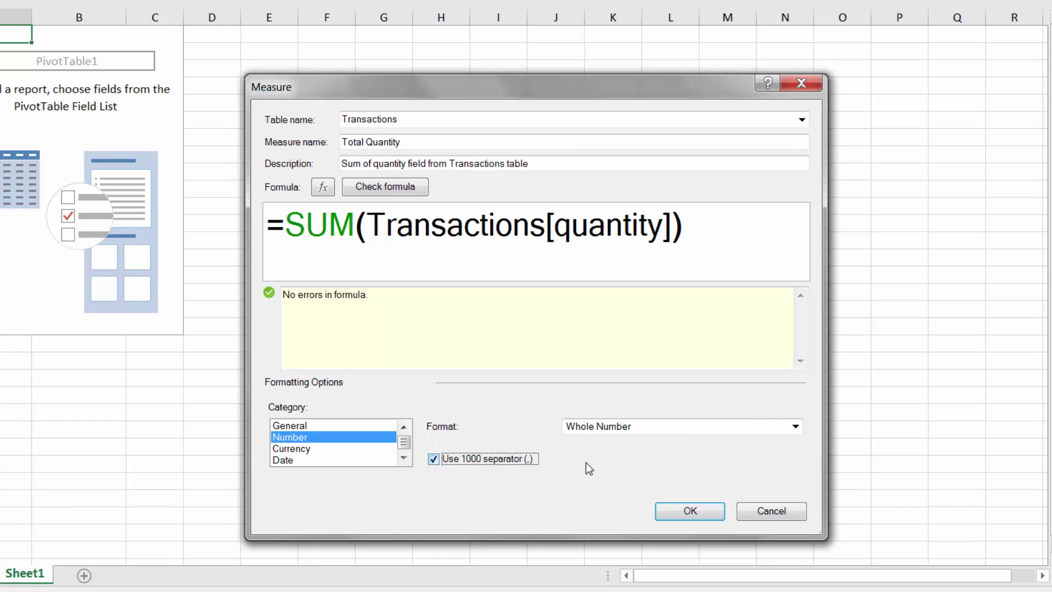
pyautogui.click(672, 508)
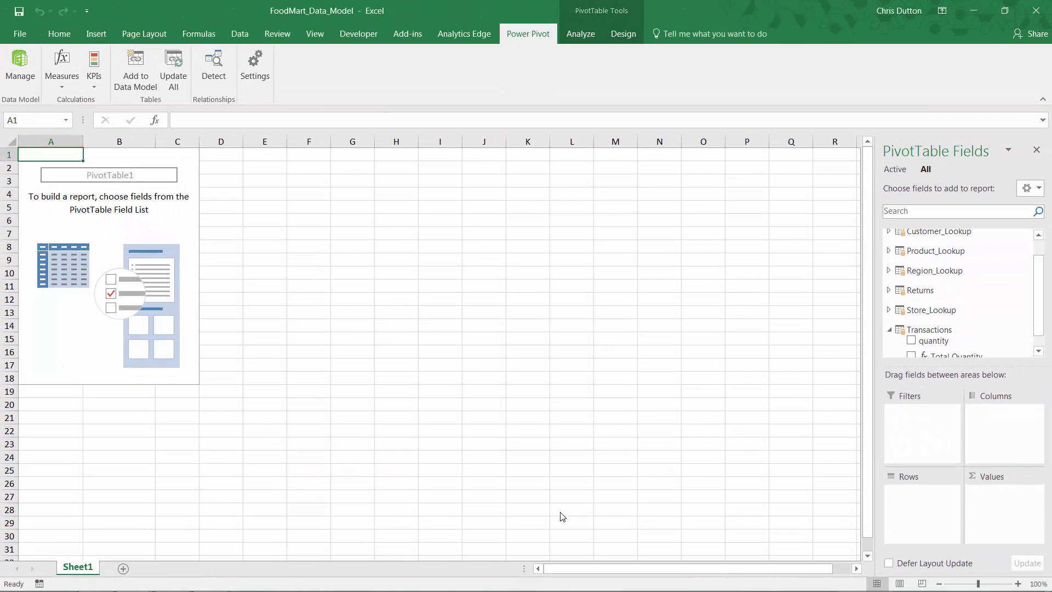
# Add the Total Quantity measure from the Transactions table to the PivotTable values
pyautogui.scroll(-2, 1035, 311)
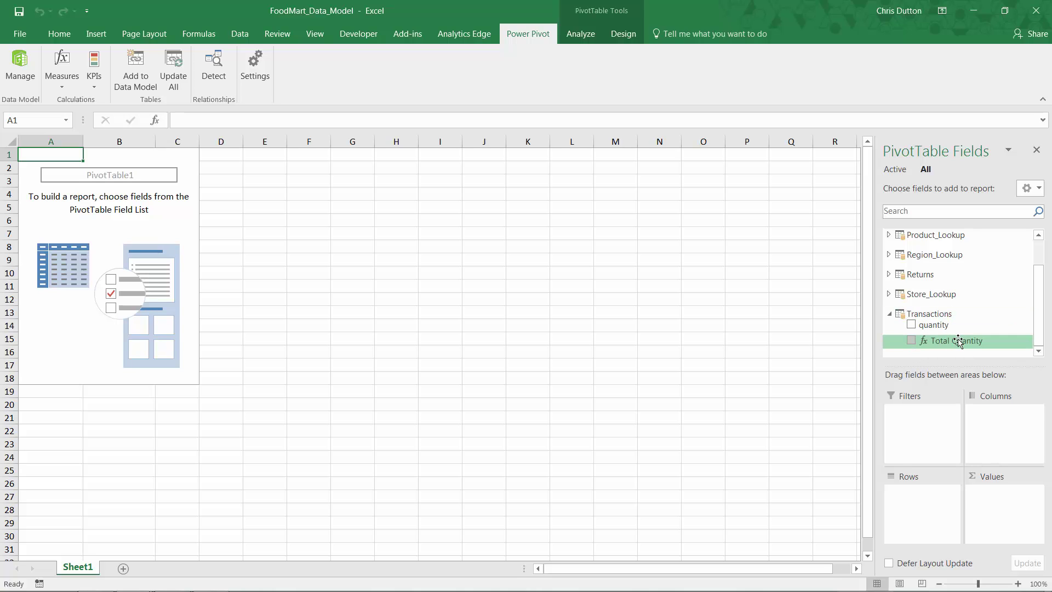
pyautogui.click(911, 340)
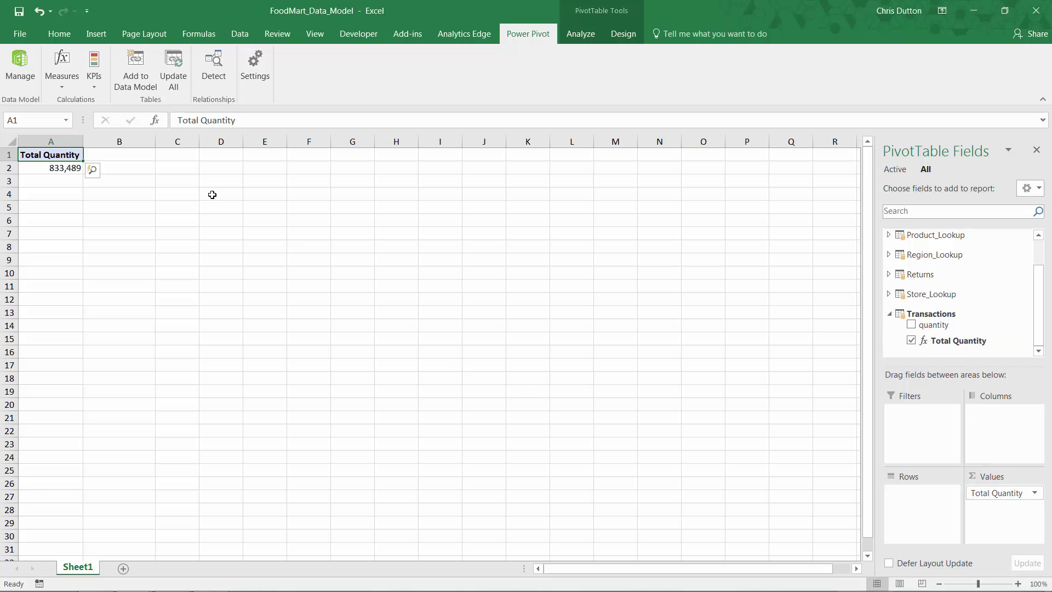
# Switch to the Power Pivot window, select the Total Quantity measure below the Transactions data and widen the transaction_date column
pyautogui.click(21, 69)
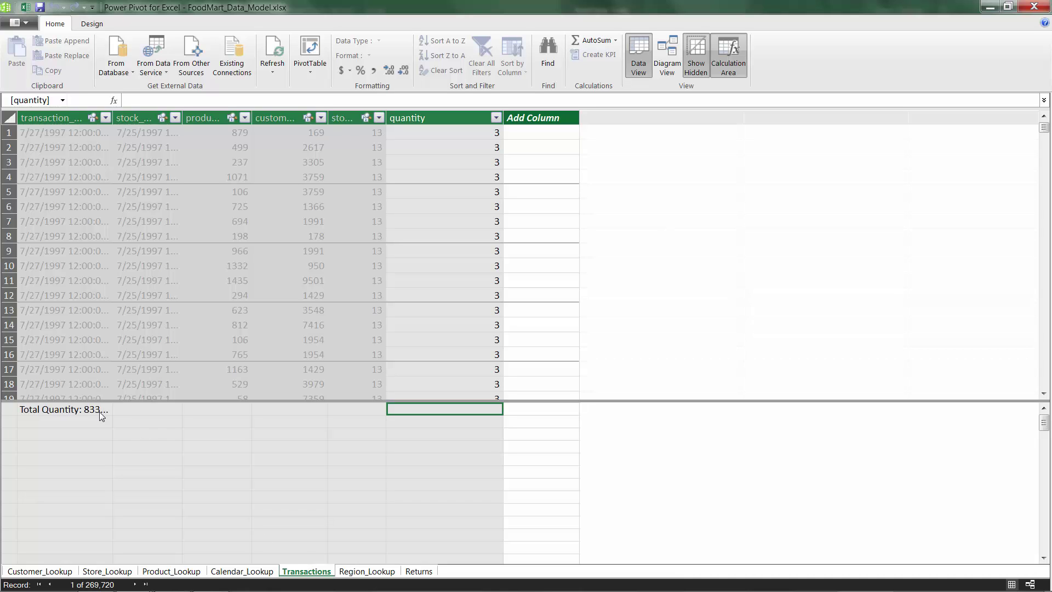
pyautogui.click(47, 413)
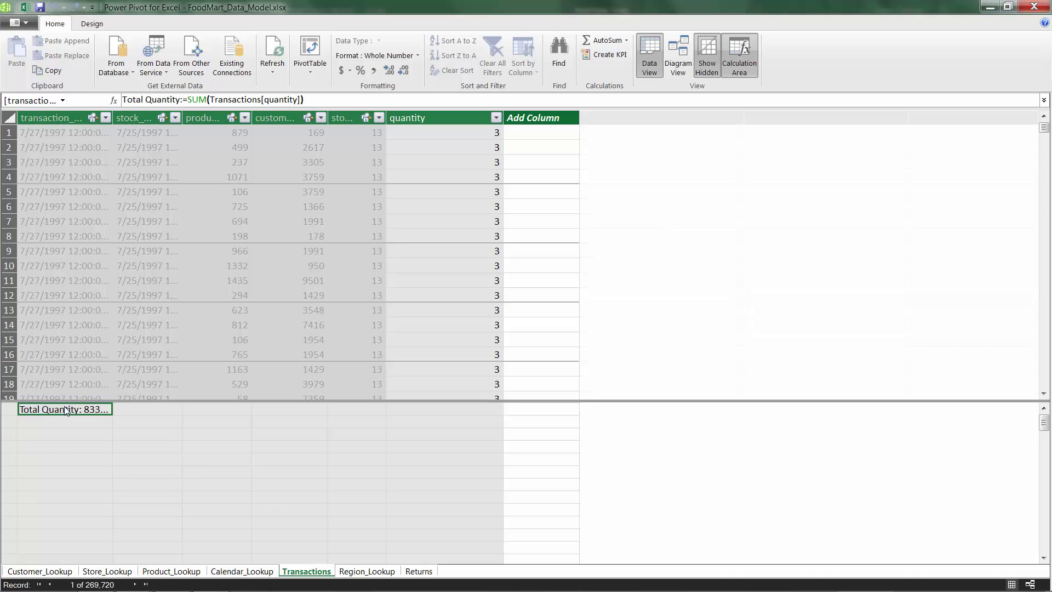
pyautogui.moveTo(116, 119); pyautogui.dragTo(165, 118)
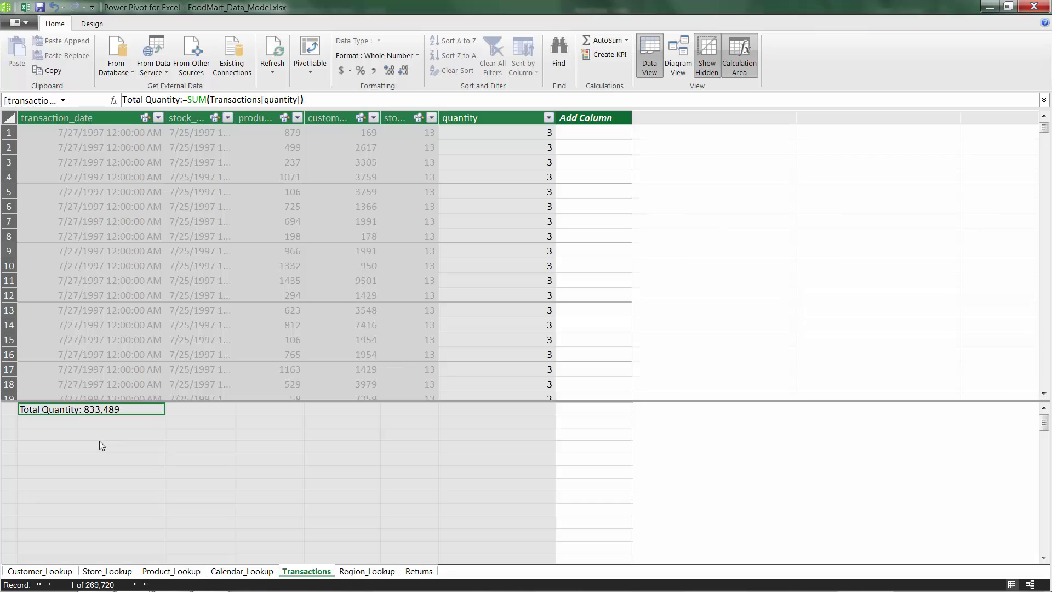
# Make the calculation area slightly shorter, inspect the Total Quantity measure's formula and switch back to the Excel workbook
pyautogui.click(56, 421)
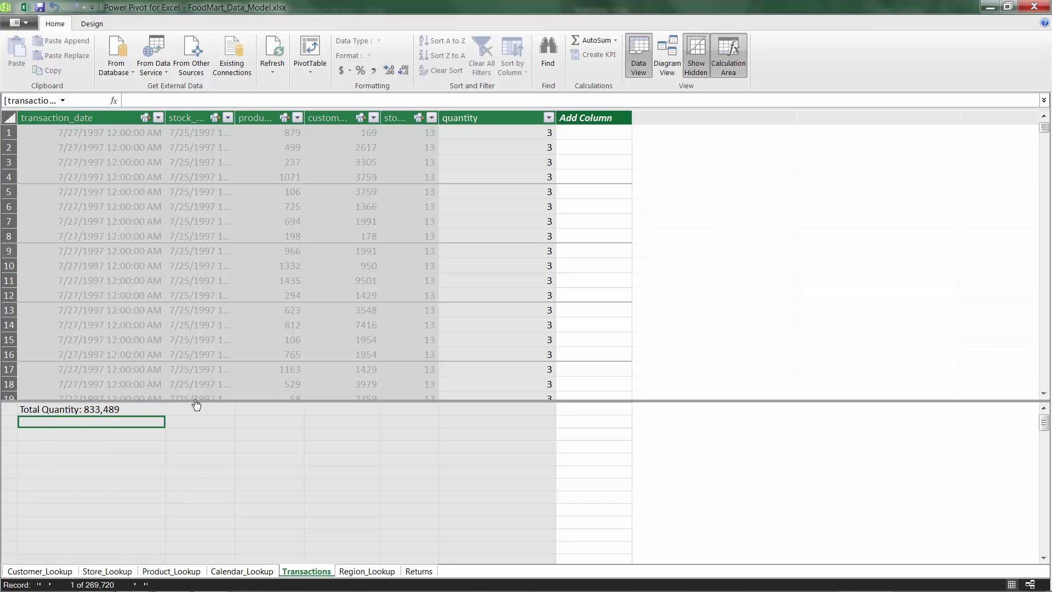
pyautogui.moveTo(177, 402); pyautogui.dragTo(172, 427)
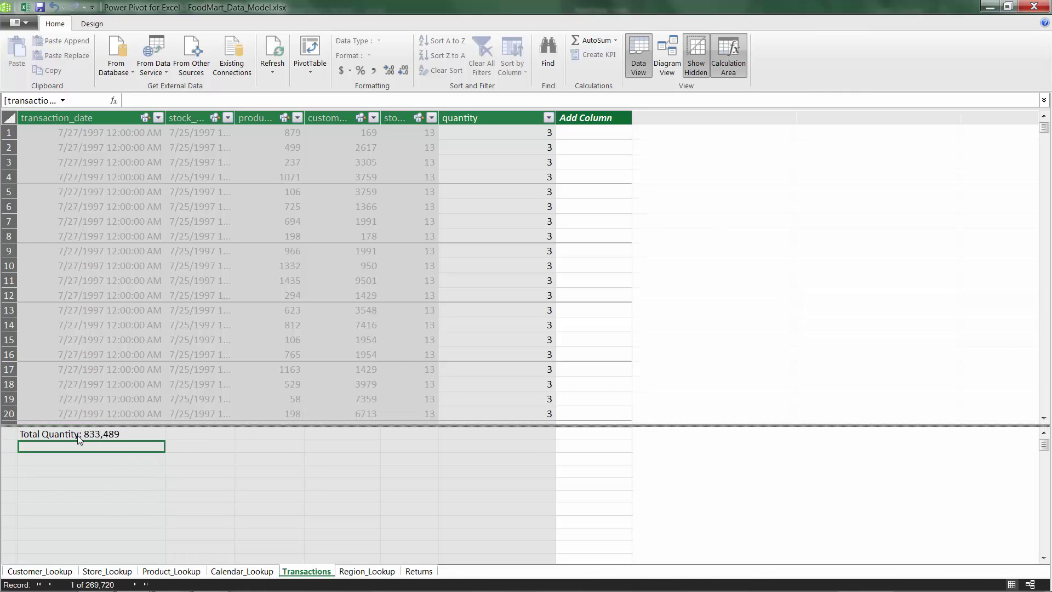
pyautogui.click(53, 435)
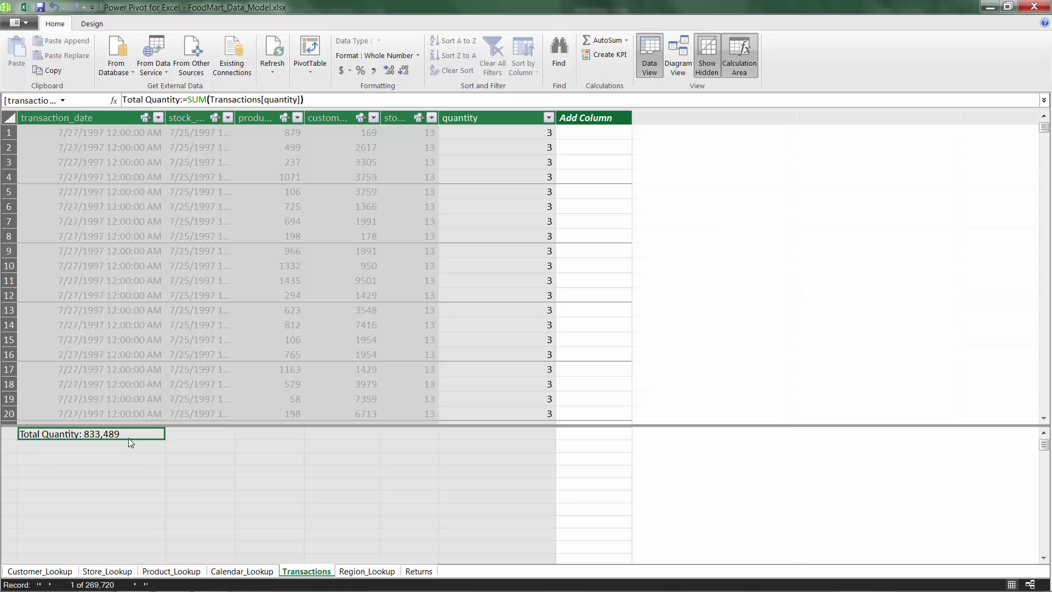
pyautogui.click(25, 7)
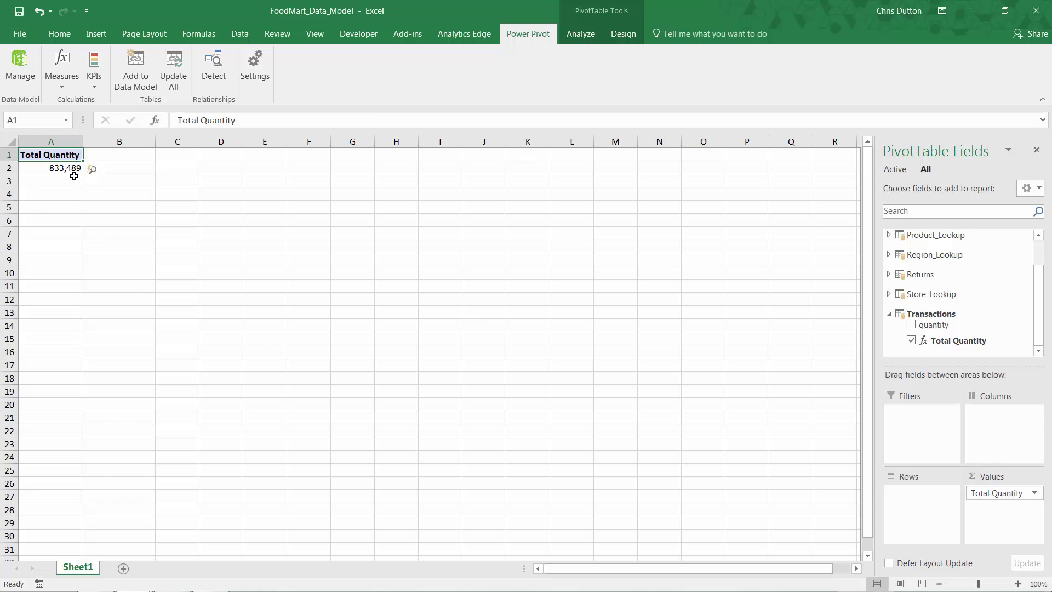
# Review the data model's existing measures and their formulas in Manage Measures, and close the list
pyautogui.moveTo(67, 169)
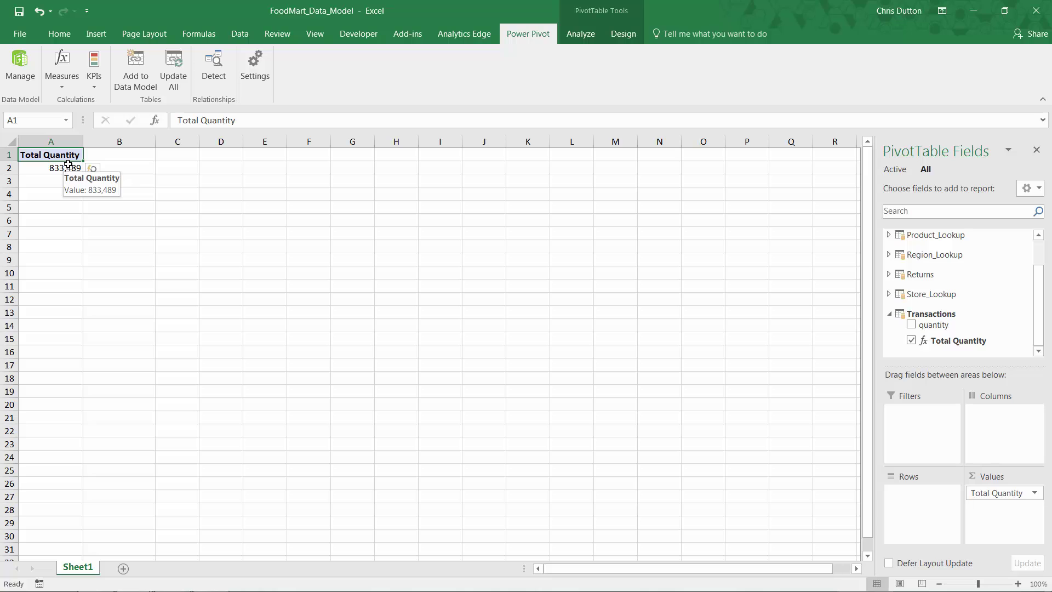
pyautogui.click(64, 84)
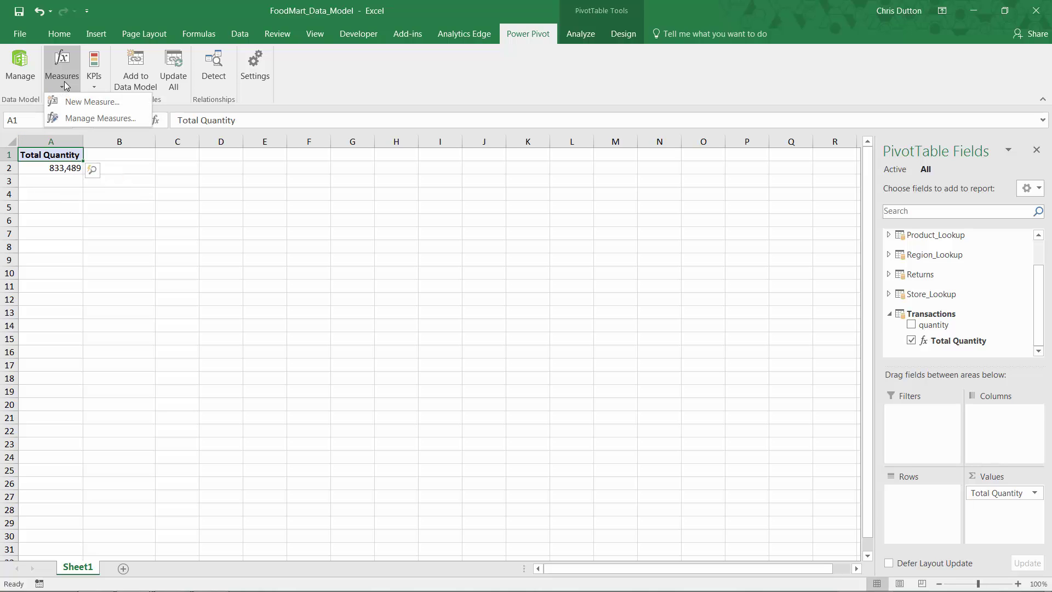
pyautogui.click(82, 118)
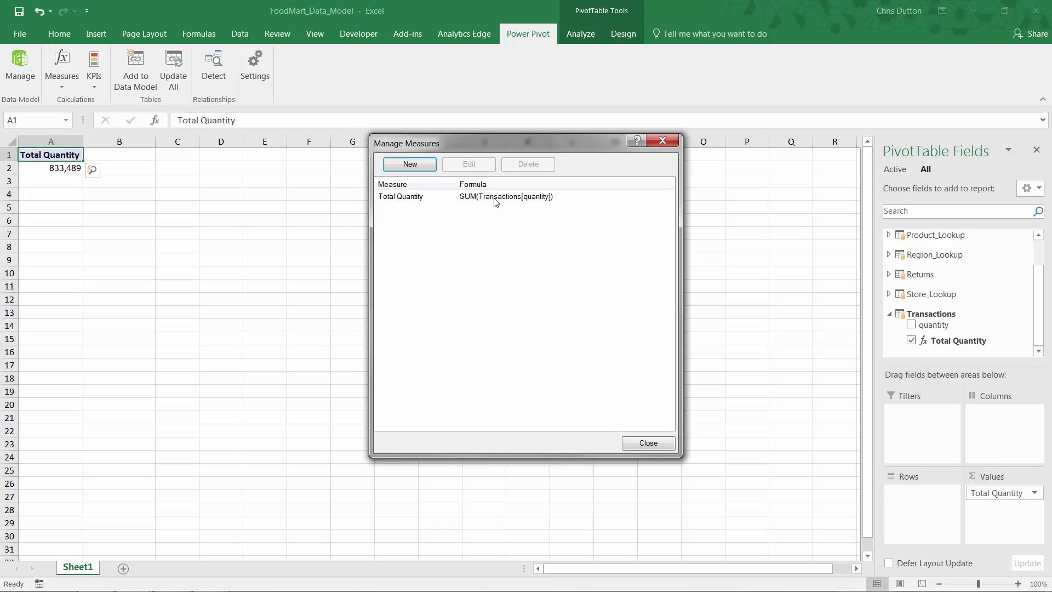
pyautogui.click(648, 443)
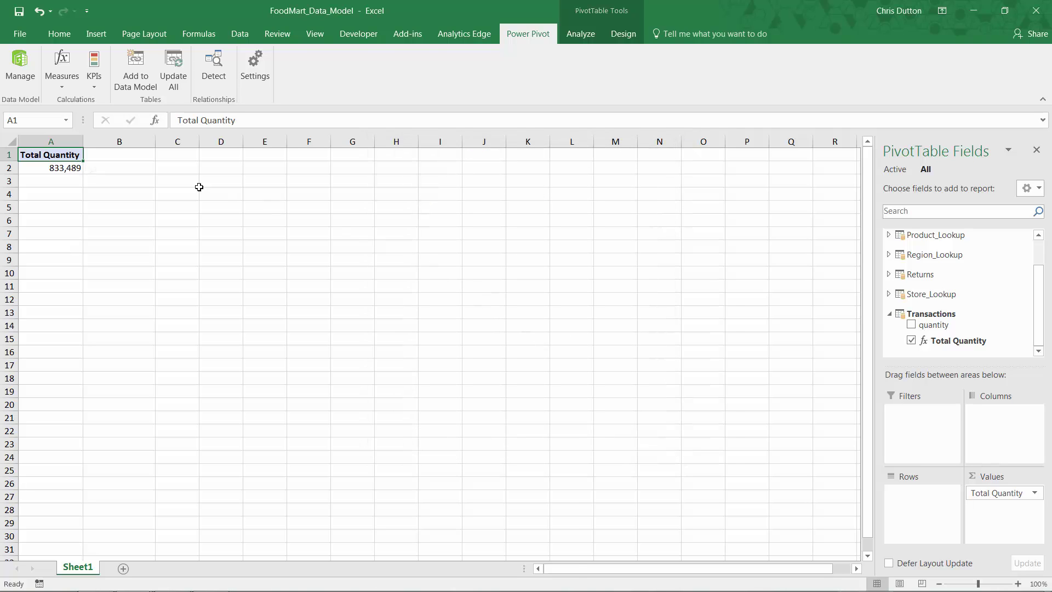